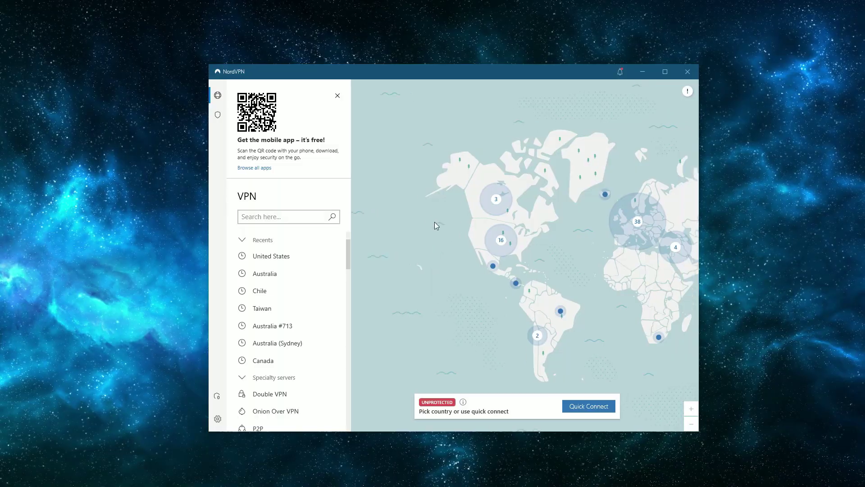
# - Pan the world map toward Europe and back to the Americas, then scroll down the country list
pyautogui.moveTo(626, 180); pyautogui.dragTo(460, 198)
pyautogui.moveTo(466, 153); pyautogui.dragTo(615, 159)
pyautogui.scroll(-1, 318, 264)
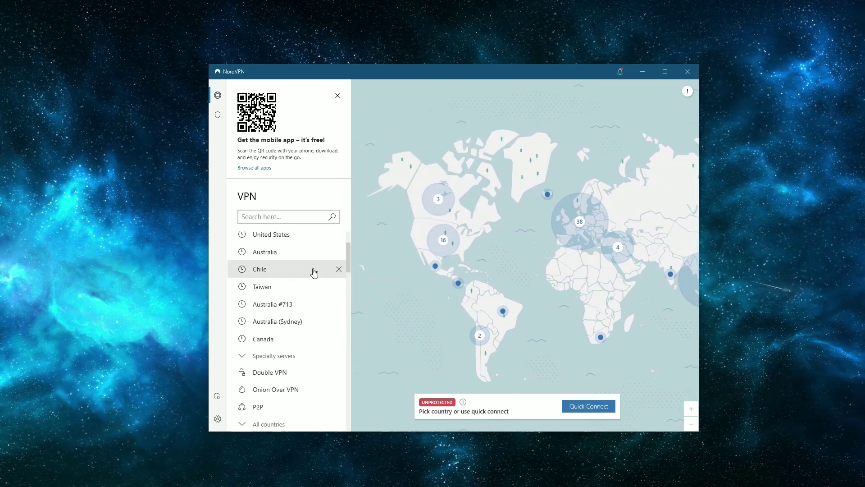
pyautogui.scroll(-4, 313, 272)
pyautogui.scroll(-2, 309, 284)
pyautogui.scroll(-2, 309, 293)
pyautogui.scroll(-3, 309, 297)
pyautogui.scroll(-4, 309, 298)
pyautogui.scroll(-4, 309, 299)
pyautogui.scroll(-3, 309, 300)
pyautogui.scroll(-3, 309, 301)
pyautogui.scroll(-2, 309, 302)
# - Scroll the sidebar back up through all countries, specialty servers and recents
pyautogui.scroll(6, 309, 307)
pyautogui.scroll(1, 309, 310)
pyautogui.scroll(4, 309, 311)
pyautogui.scroll(4, 309, 311)
pyautogui.scroll(4, 309, 310)
pyautogui.scroll(4, 309, 311)
pyautogui.scroll(4, 309, 310)
pyautogui.scroll(3, 309, 310)
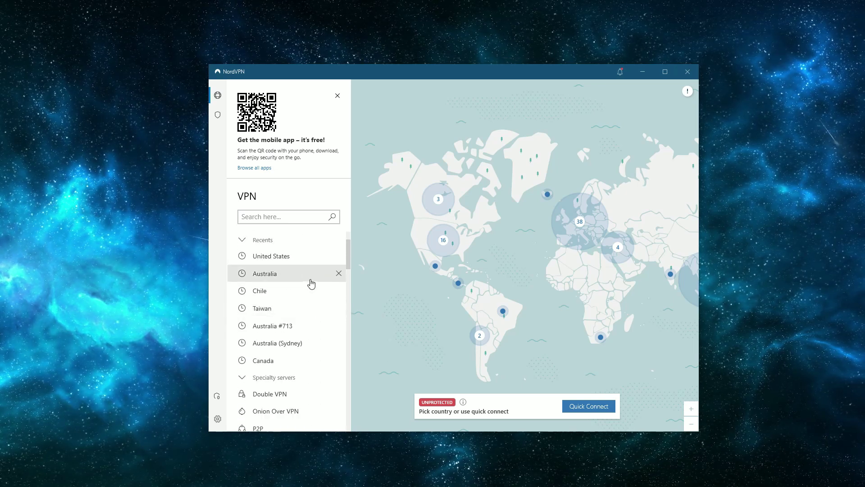